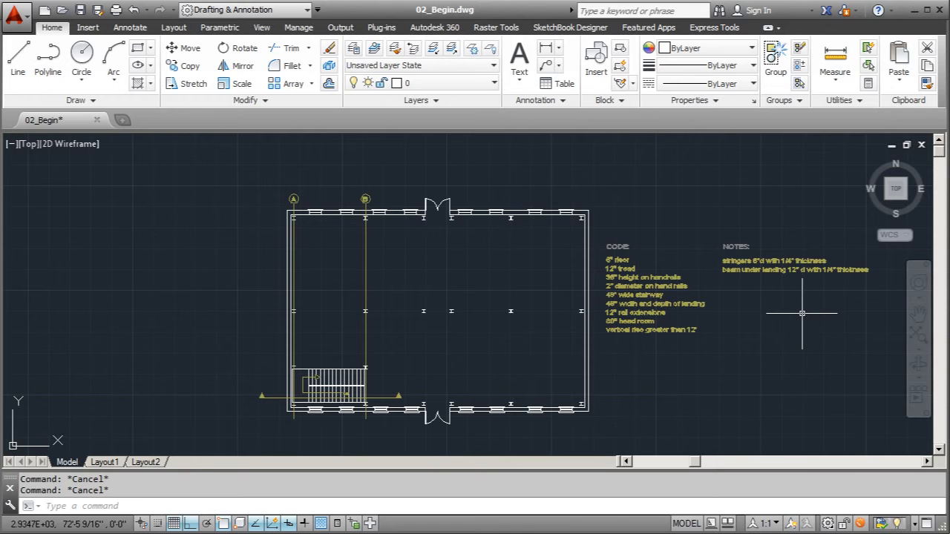
Step: Review the stair requirements in the CODE list and the stringer and beam sizes under NOTES
scroll(800, 313, up, 2)
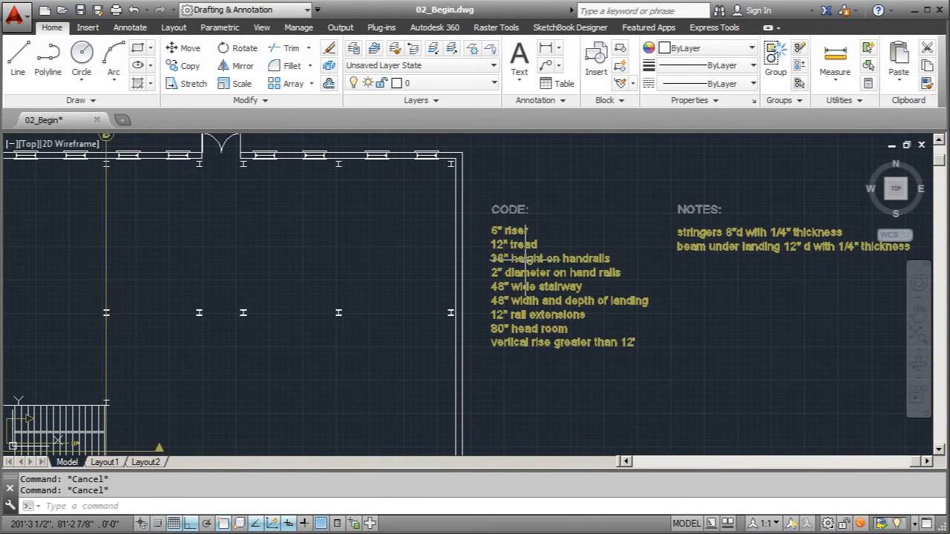
scroll(542, 219, up, 2)
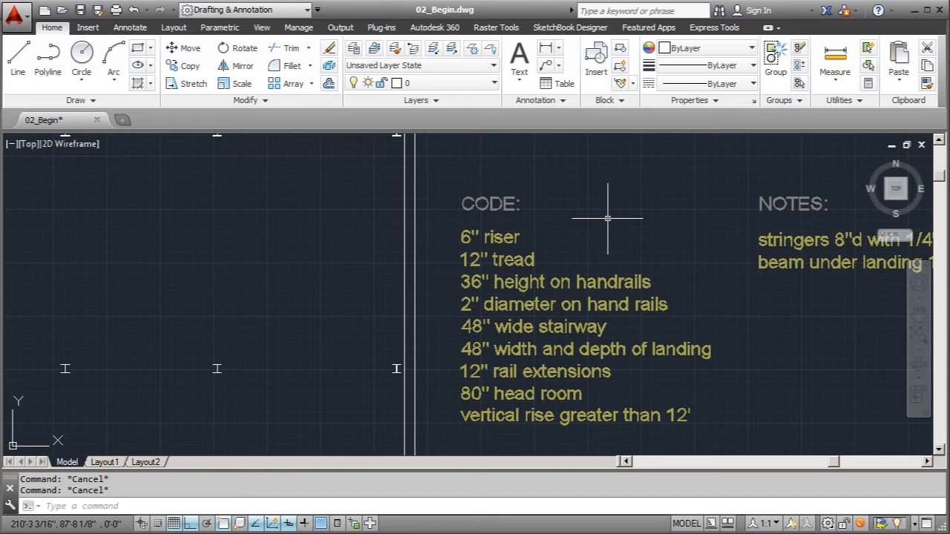
scroll(526, 319, down, 1)
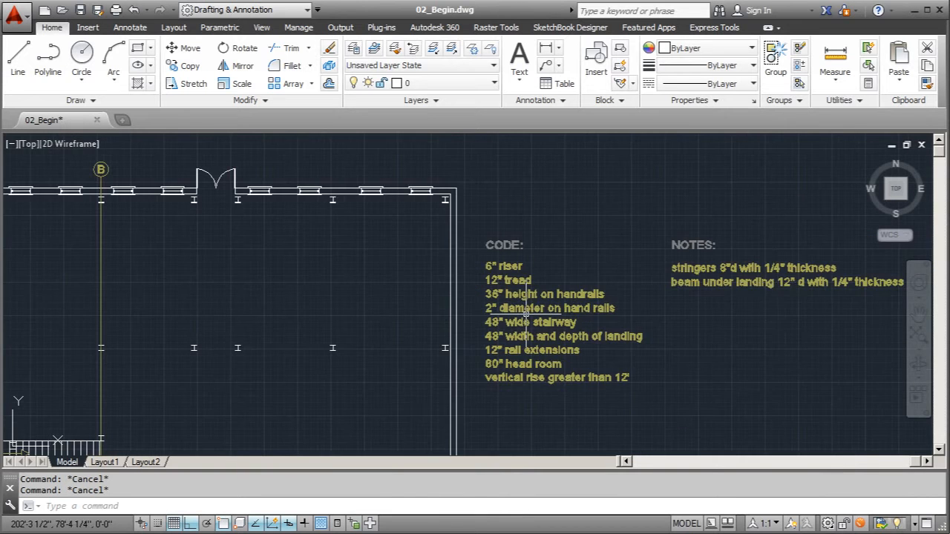
scroll(833, 288, up, 1)
mouse_move(728, 210)
middle_down()
mouse_move(704, 212)
mouse_move(705, 226)
middle_up()
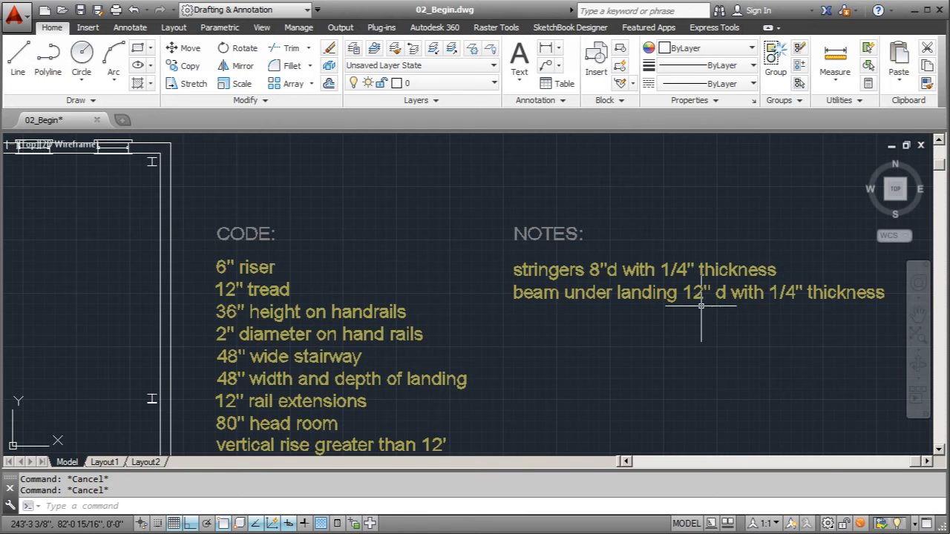
scroll(716, 216, down, 2)
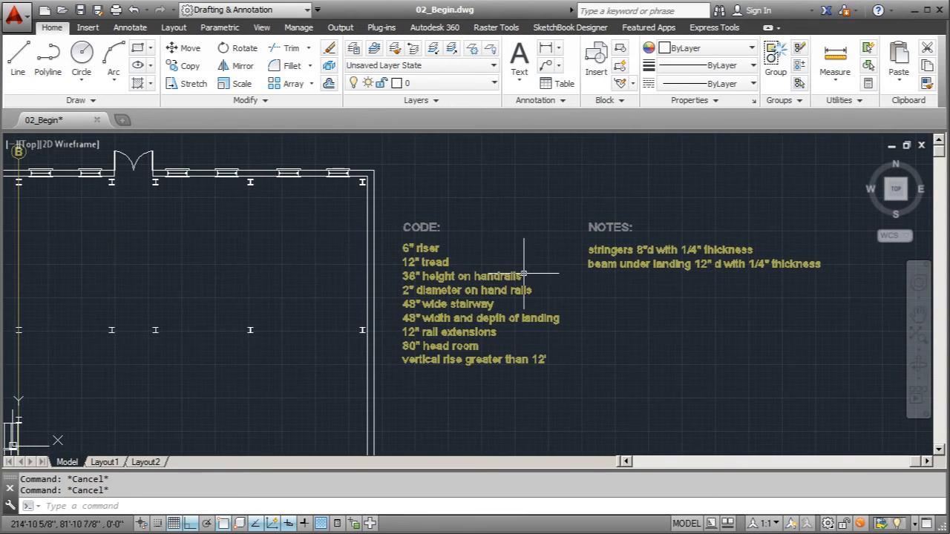
scroll(449, 308, up, 2)
middle_drag(554, 214, 602, 219)
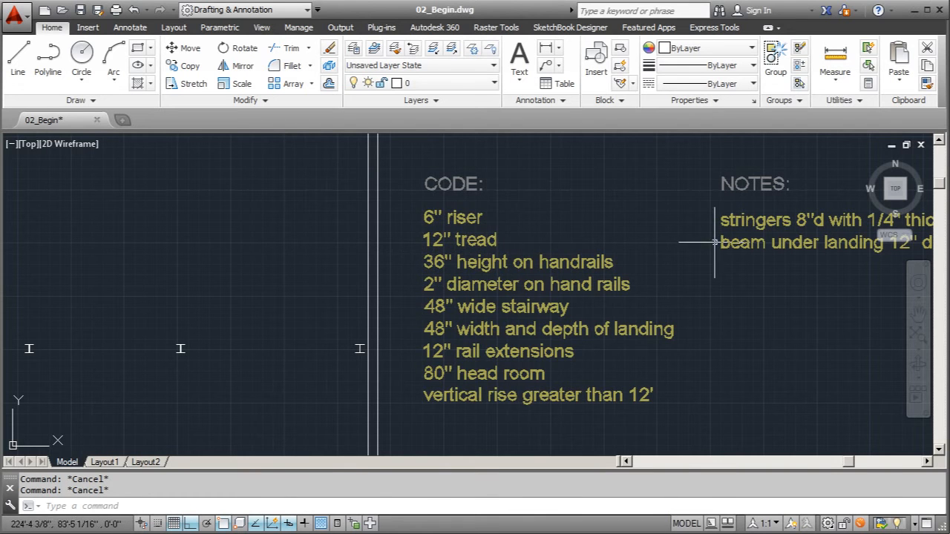
Step: Examine the stair layout in the floor plan, including the landing, both flights and the section cut line
scroll(638, 223, down, 1)
scroll(713, 260, down, 3)
scroll(326, 416, up, 4)
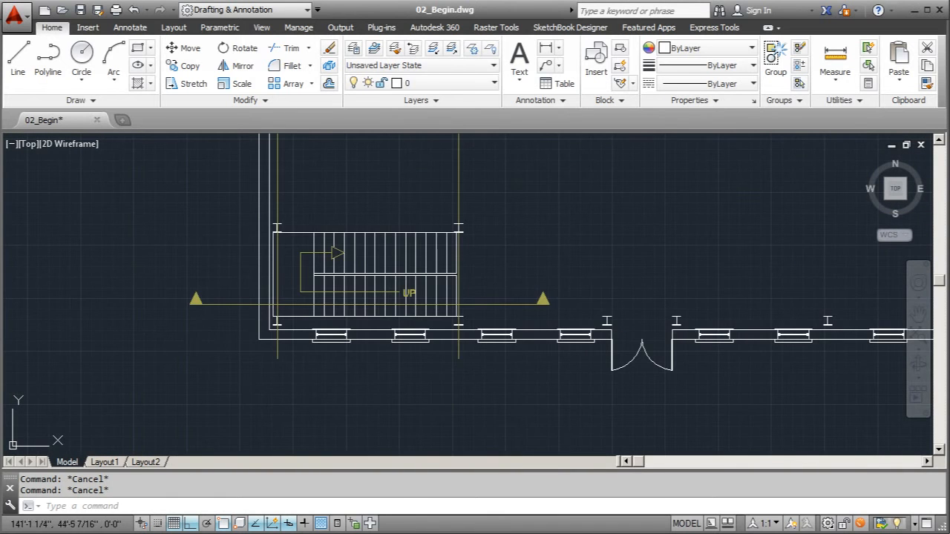
scroll(282, 371, down, 2)
scroll(314, 388, down, 2)
mouse_move(408, 197)
middle_down()
mouse_move(420, 215)
mouse_move(403, 214)
middle_up()
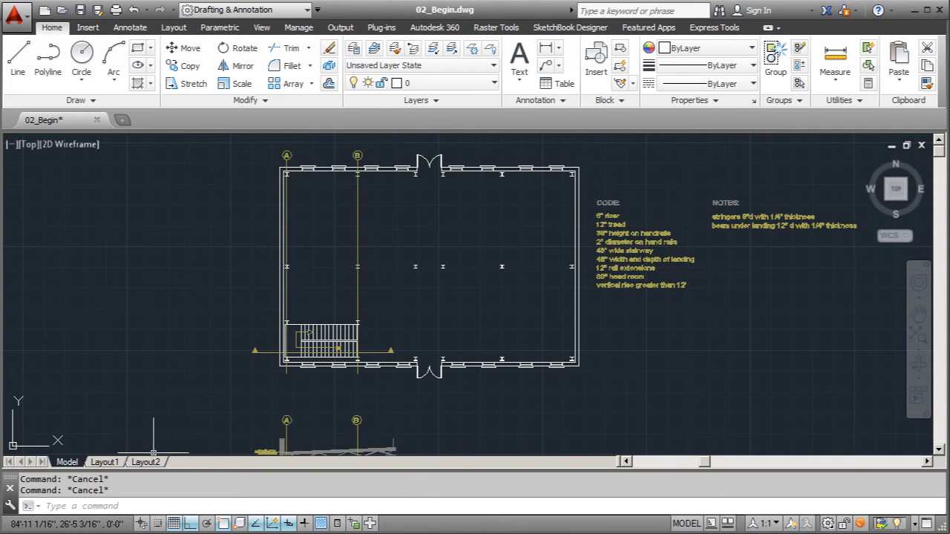
scroll(311, 363, up, 2)
scroll(400, 319, up, 4)
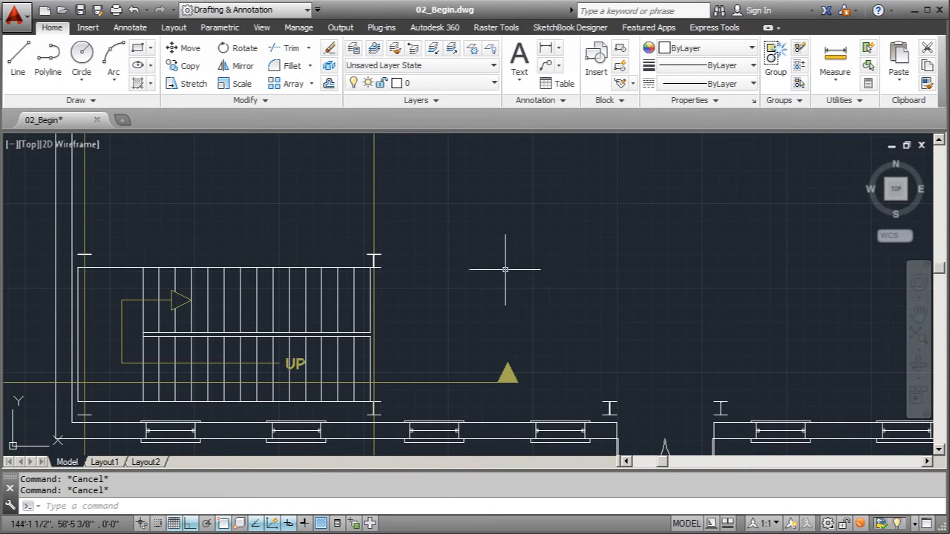
scroll(456, 265, down, 2)
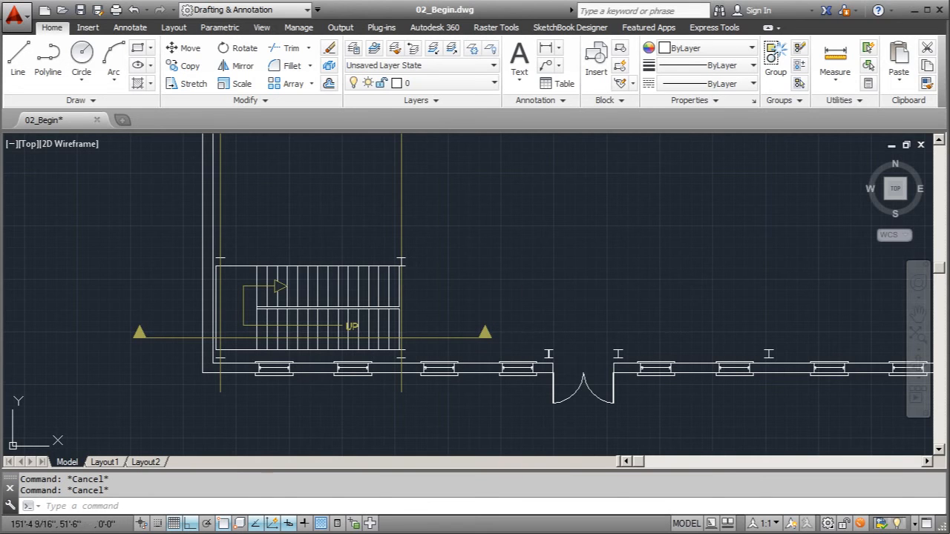
scroll(284, 225, down, 3)
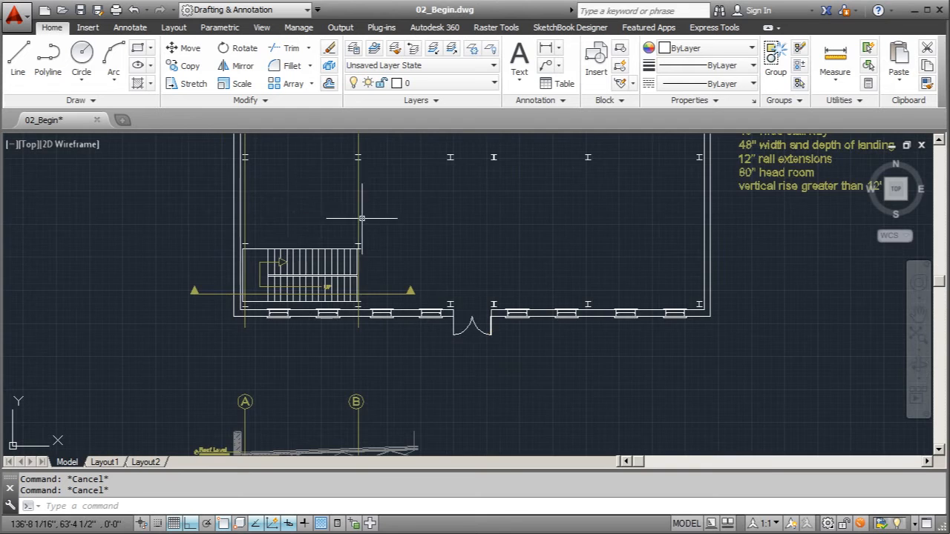
Step: Inspect the building section below the plan and read the finished floor heights of the 1st and 2nd levels
scroll(352, 353, up, 1)
scroll(356, 393, up, 2)
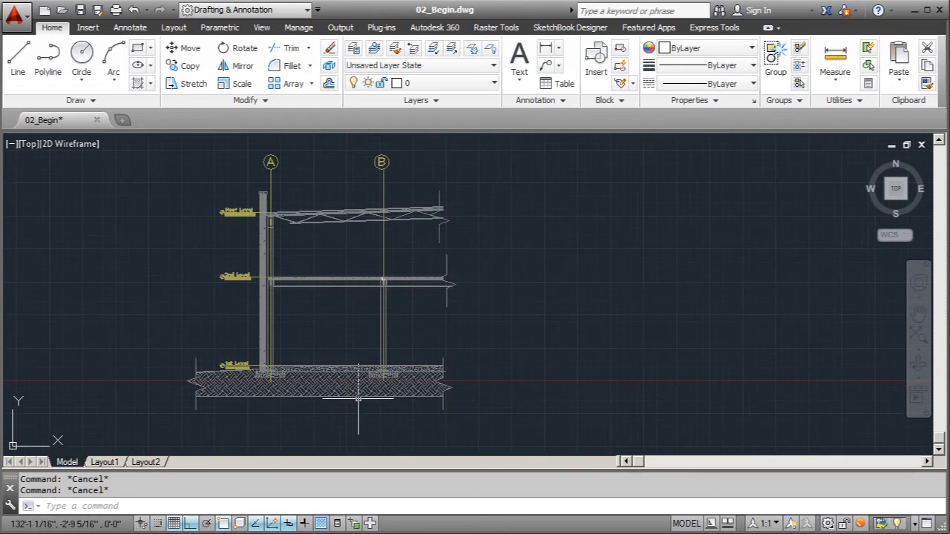
scroll(226, 386, down, 2)
scroll(245, 385, up, 2)
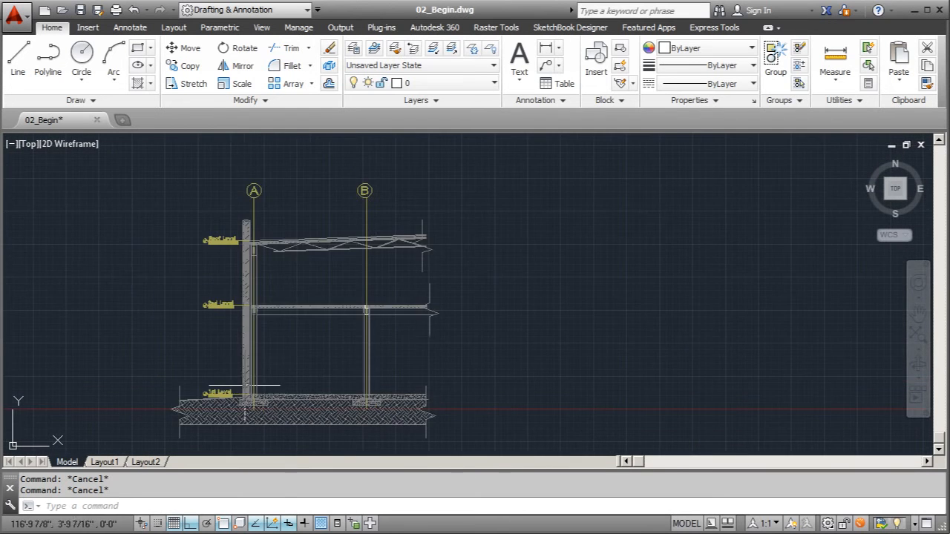
scroll(244, 385, up, 2)
scroll(213, 375, up, 2)
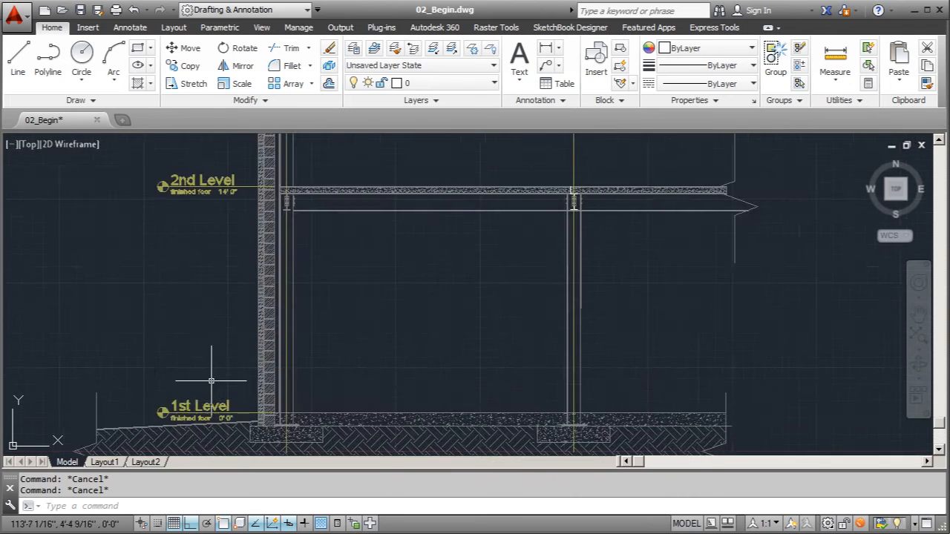
scroll(159, 386, down, 2)
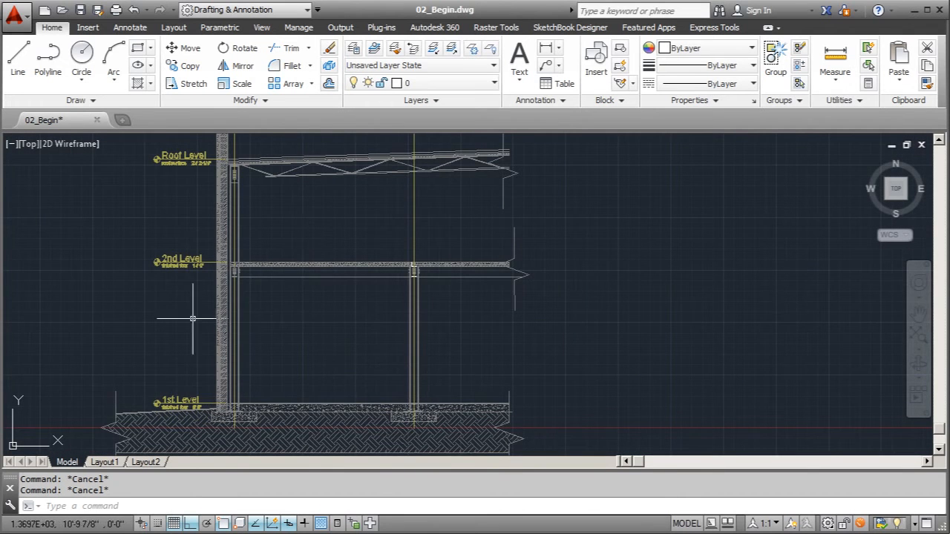
scroll(189, 293, up, 4)
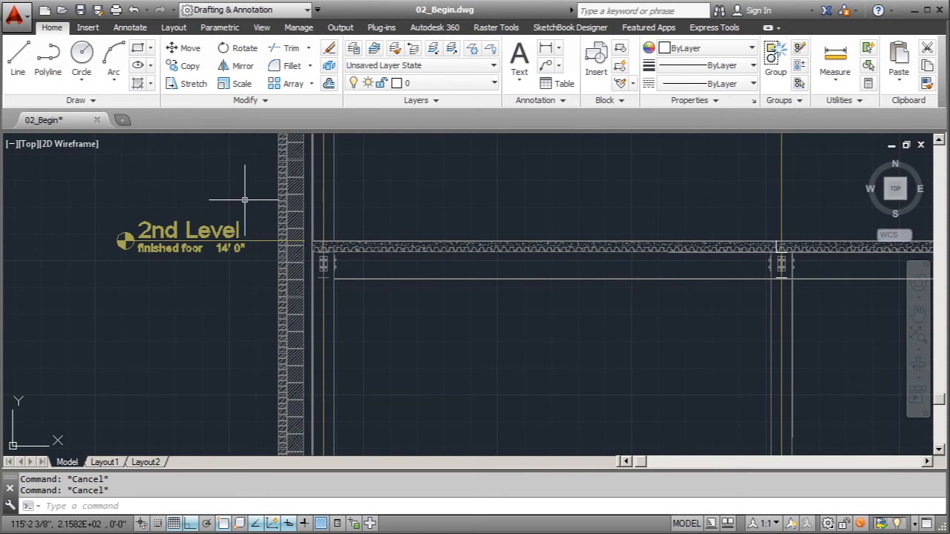
scroll(204, 265, down, 2)
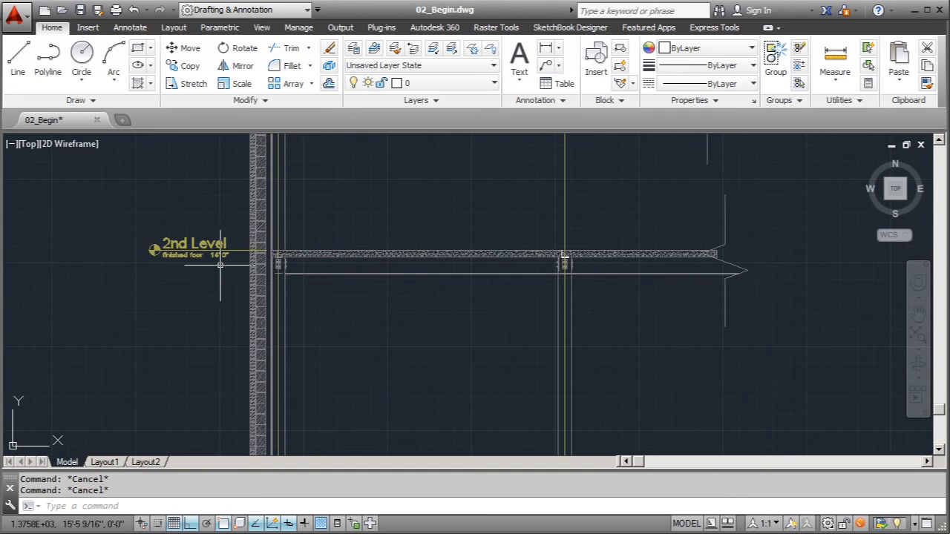
Step: Compare the vertical rise requirement in the CODE list with the floor-to-floor height in the building section
scroll(220, 265, down, 2)
scroll(335, 364, down, 2)
scroll(339, 381, down, 3)
scroll(502, 197, up, 4)
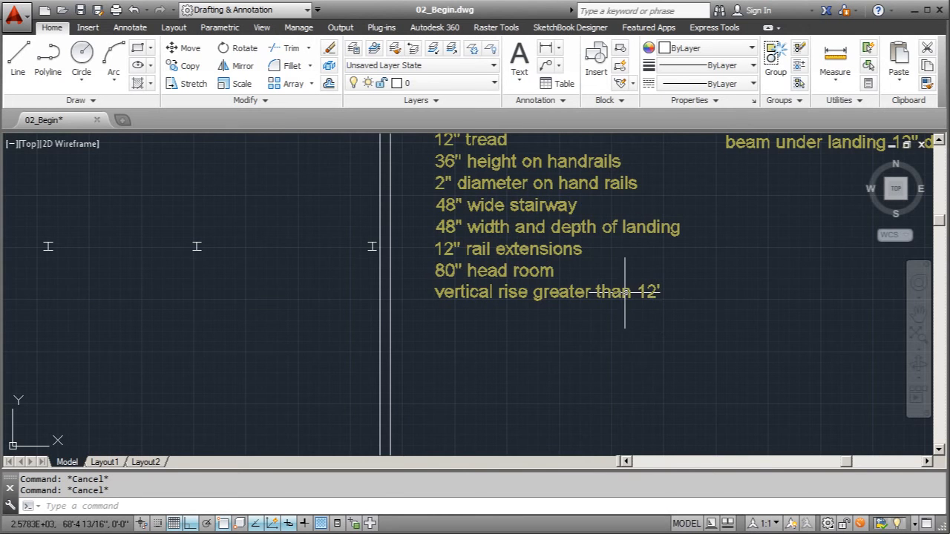
scroll(564, 230, down, 3)
scroll(562, 230, down, 4)
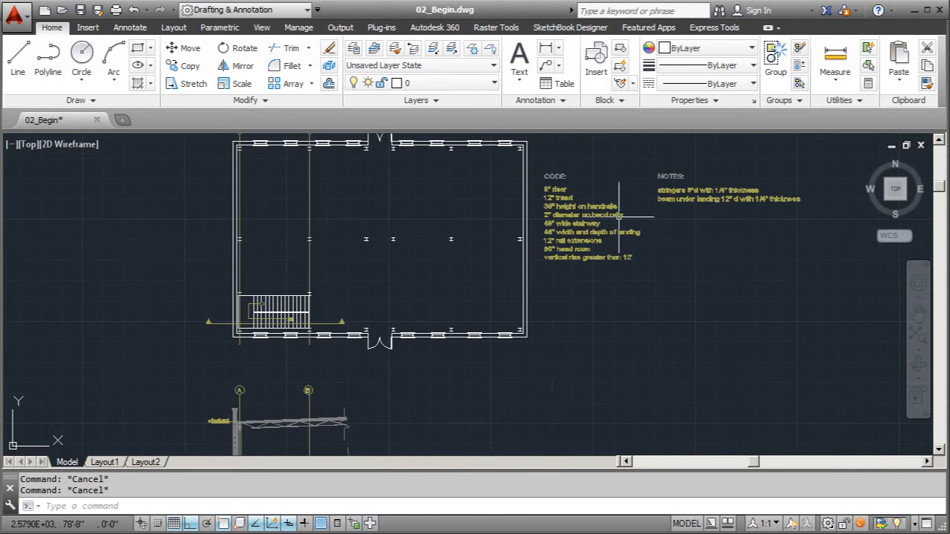
scroll(400, 409, up, 5)
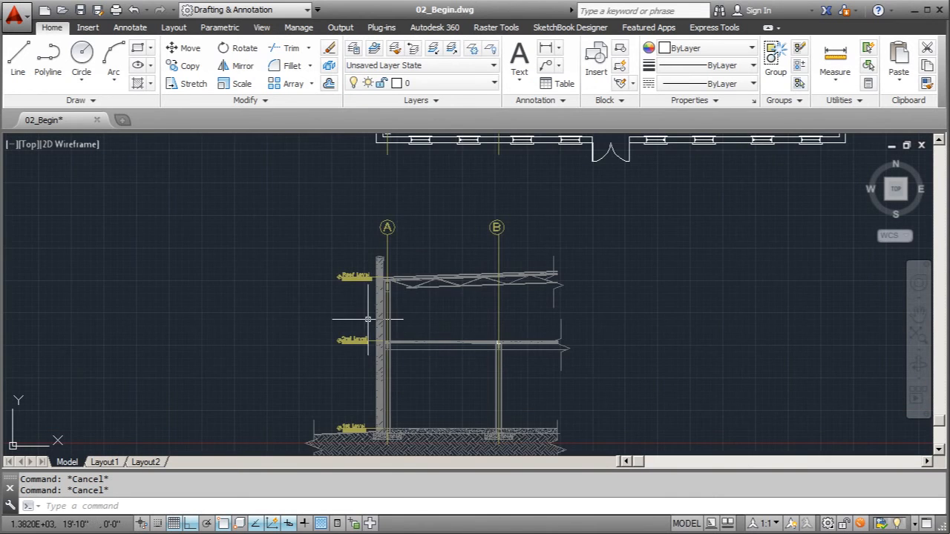
scroll(394, 379, up, 2)
scroll(342, 351, up, 2)
scroll(303, 272, down, 2)
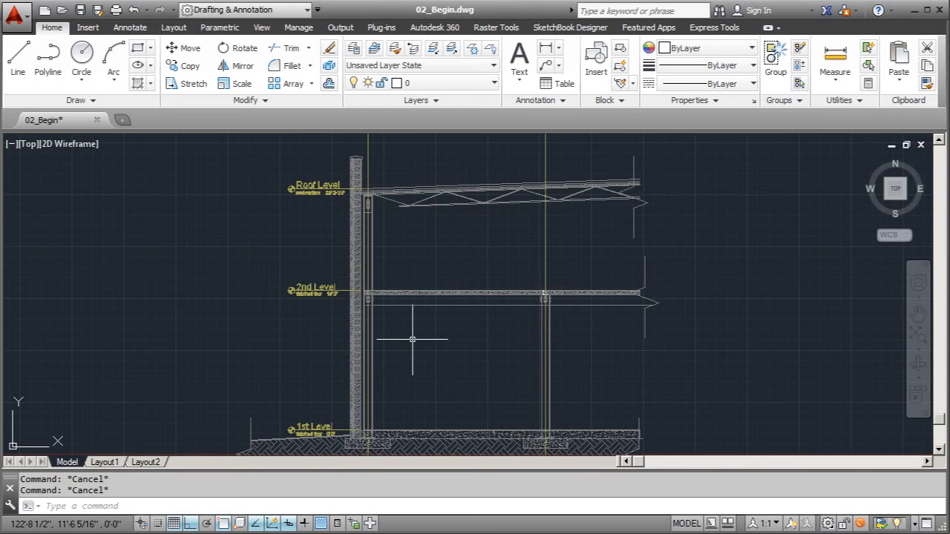
scroll(276, 336, down, 2)
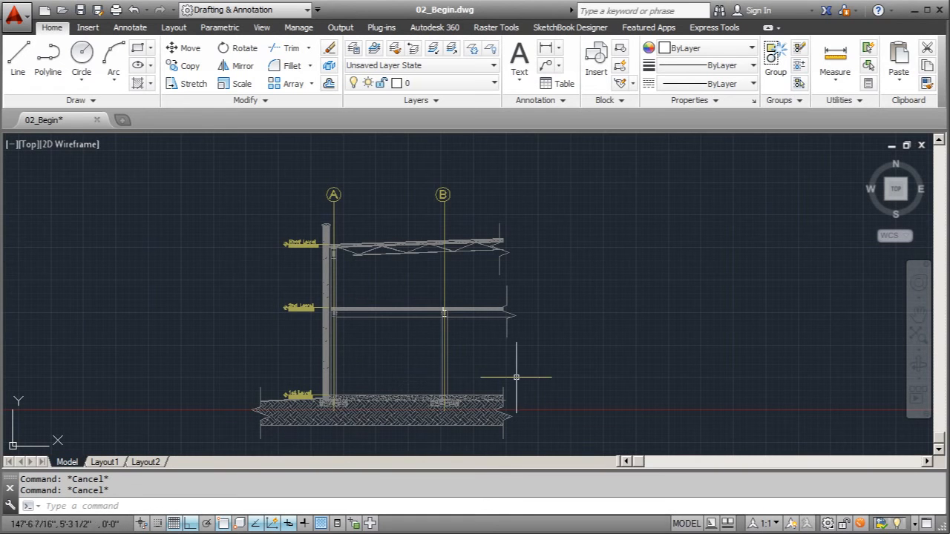
scroll(492, 445, down, 2)
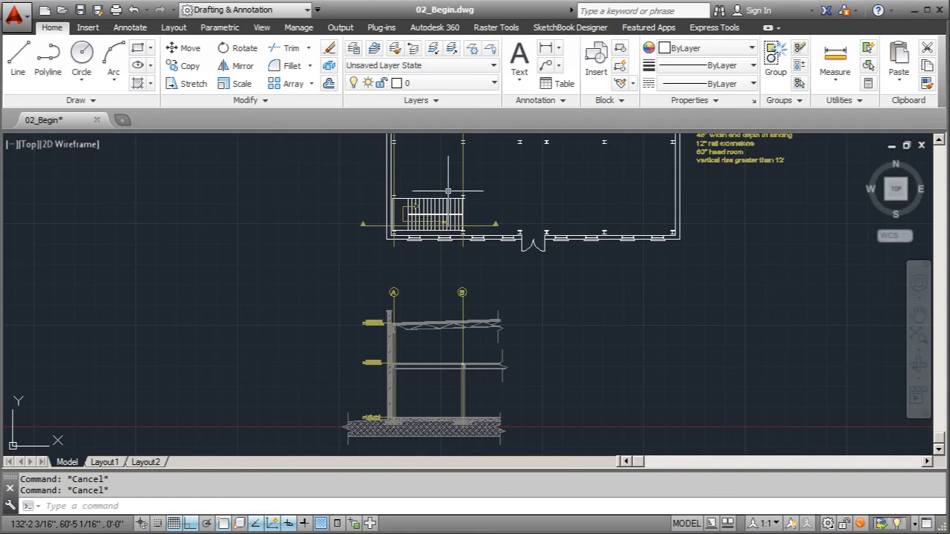
Step: Examine the lower stair flight in the plan, from its first riser line to the landing
scroll(448, 192, up, 3)
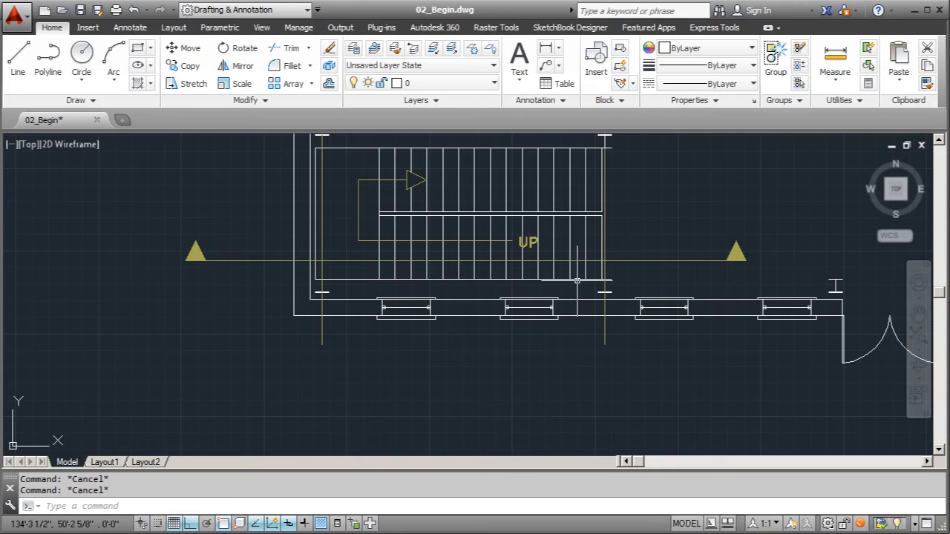
scroll(575, 281, up, 2)
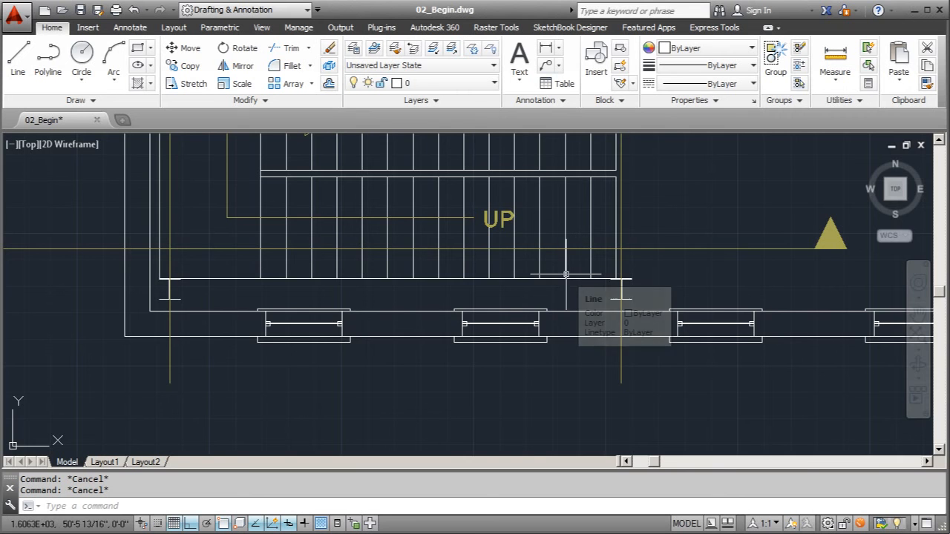
scroll(636, 279, down, 1)
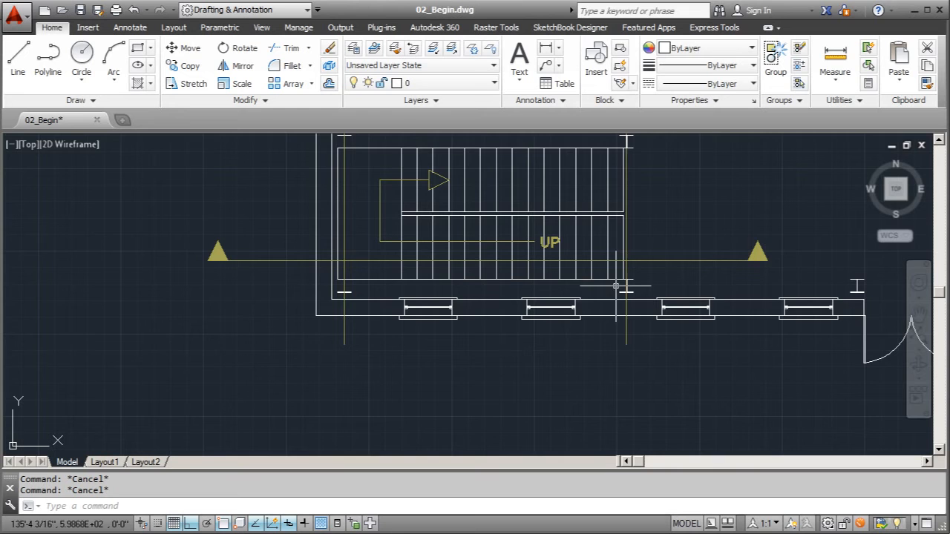
scroll(357, 273, up, 4)
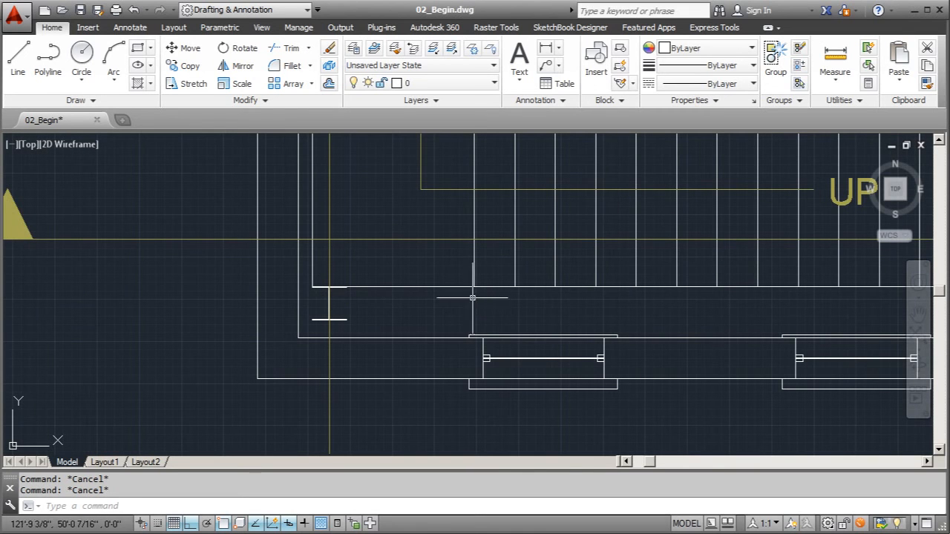
scroll(282, 297, down, 3)
scroll(394, 267, down, 1)
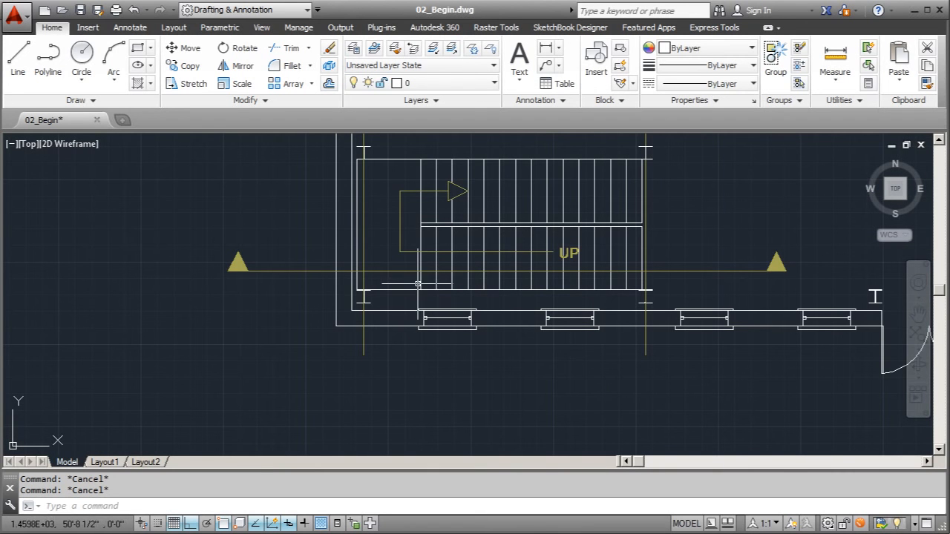
Step: Copy the landing's edge line and the lower flight's riser lines from the plan straight down onto the 1st Level finished floor in the section
scroll(403, 284, up, 4)
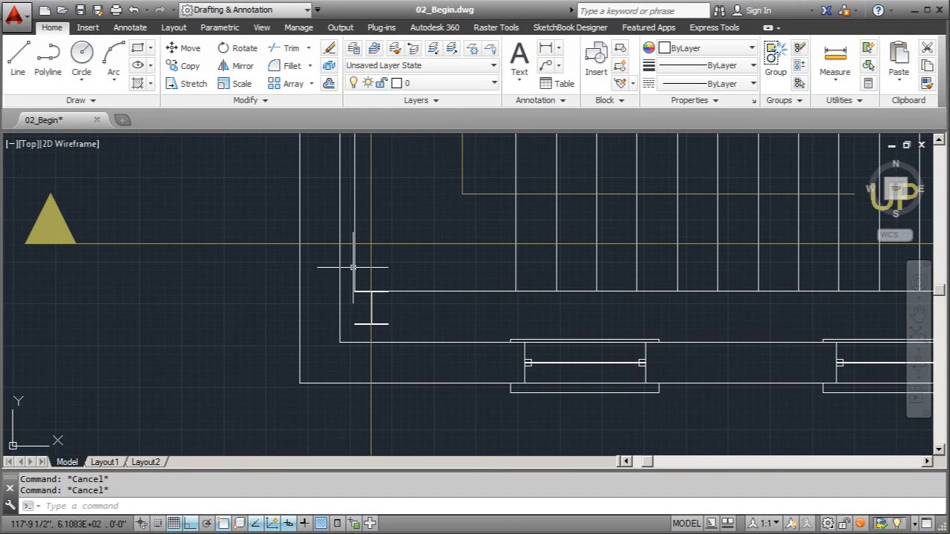
click(353, 267)
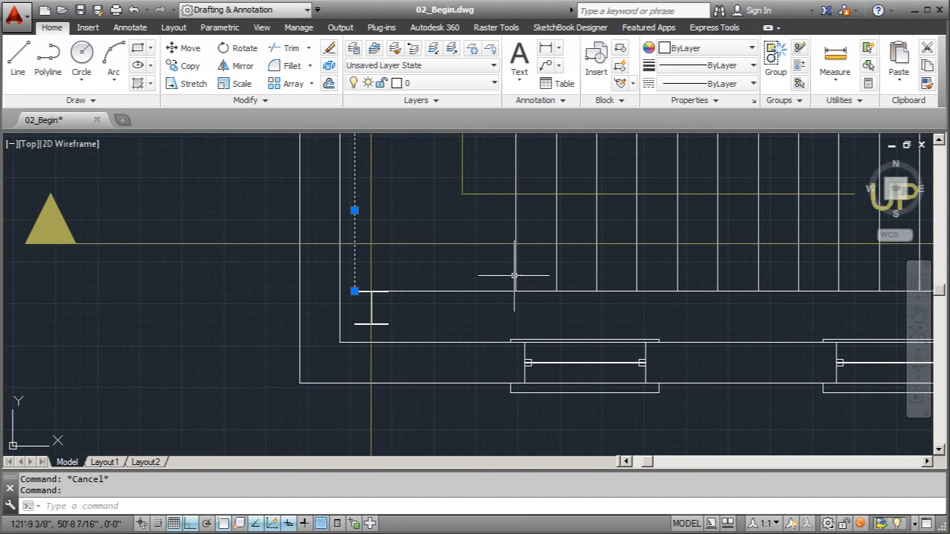
scroll(512, 275, down, 4)
scroll(642, 273, up, 4)
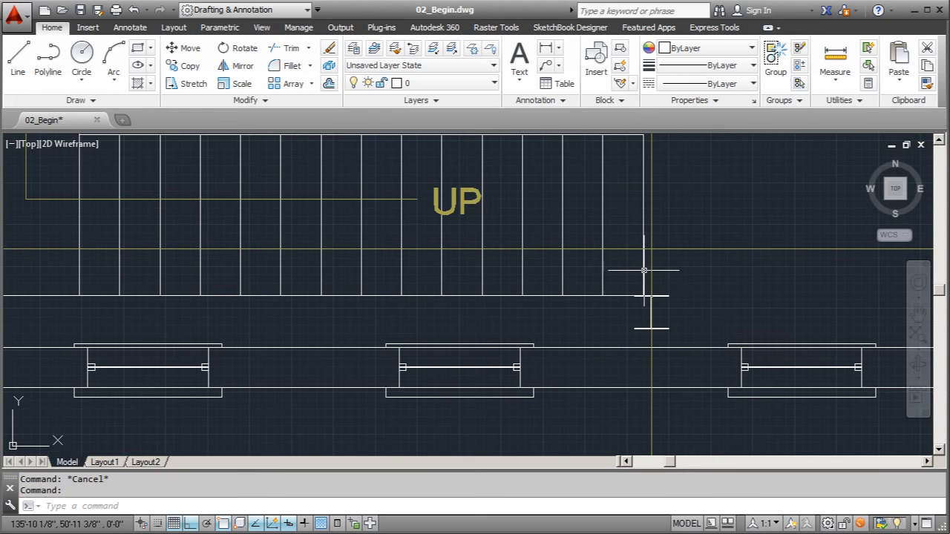
click(647, 270)
scroll(646, 272, down, 2)
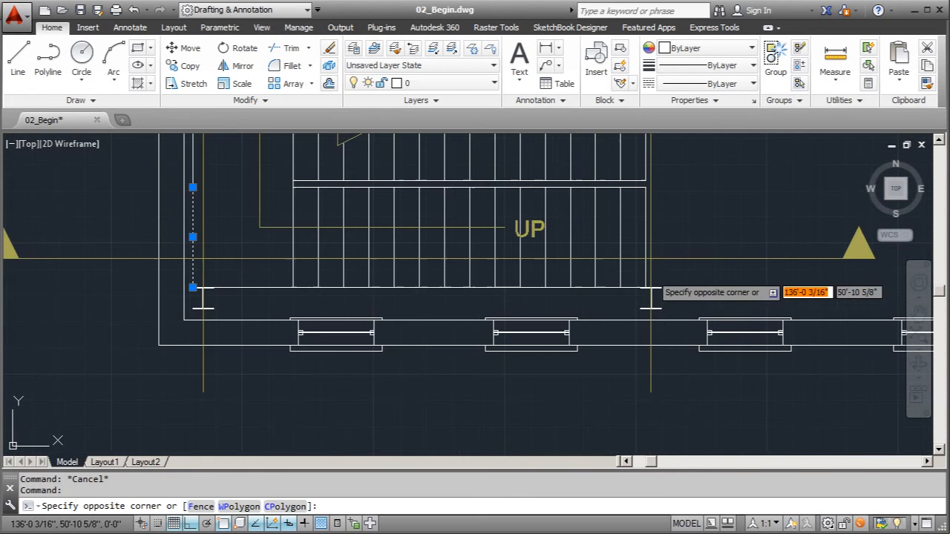
click(256, 276)
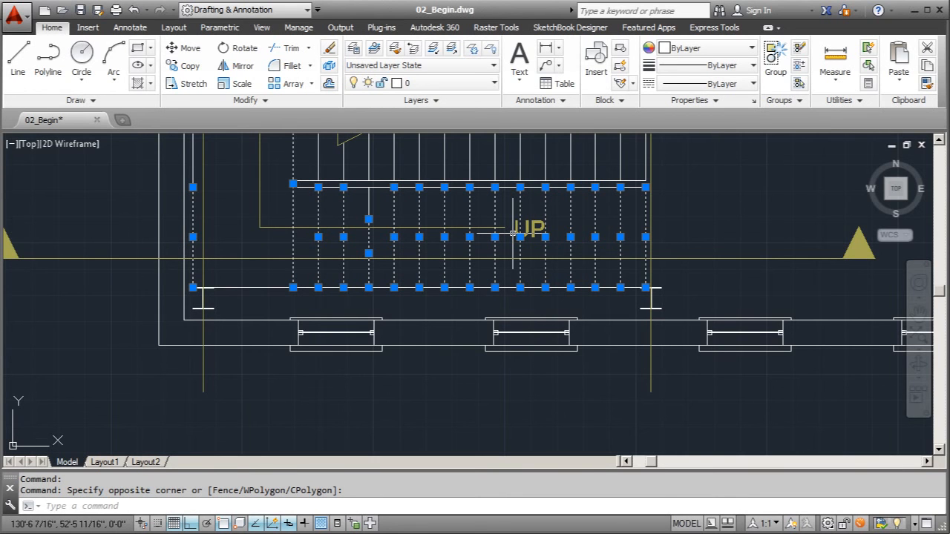
click(184, 66)
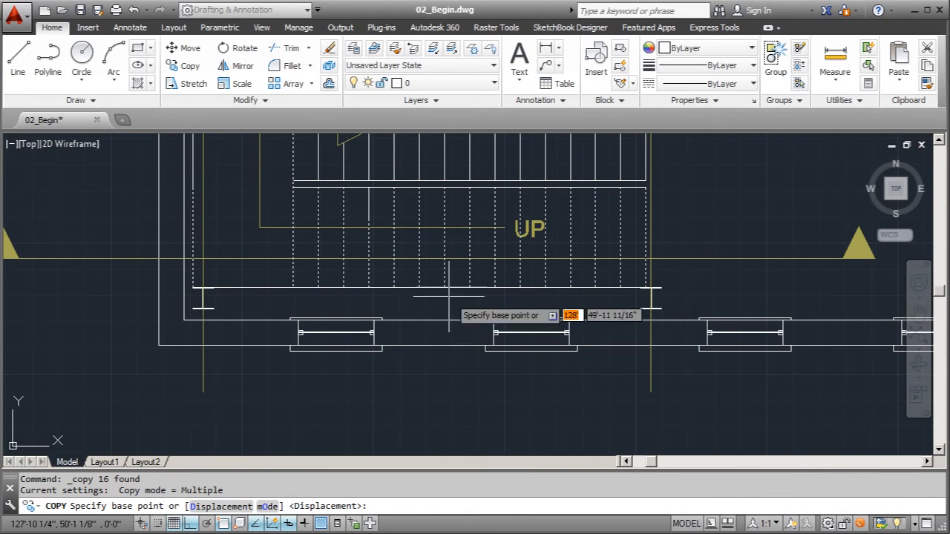
scroll(475, 243, down, 3)
scroll(533, 211, down, 1)
scroll(490, 176, down, 1)
scroll(471, 224, up, 2)
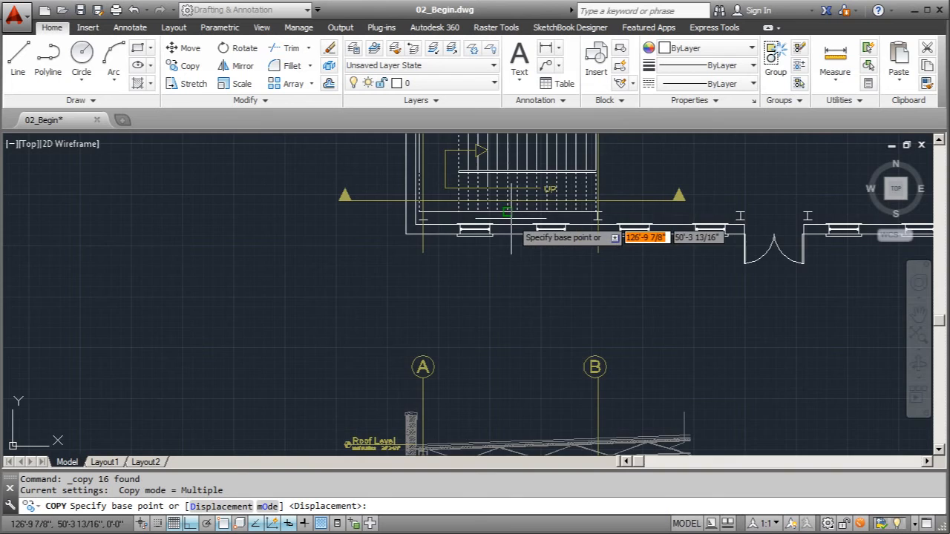
scroll(508, 219, up, 3)
scroll(504, 191, down, 1)
click(503, 190)
scroll(503, 189, down, 6)
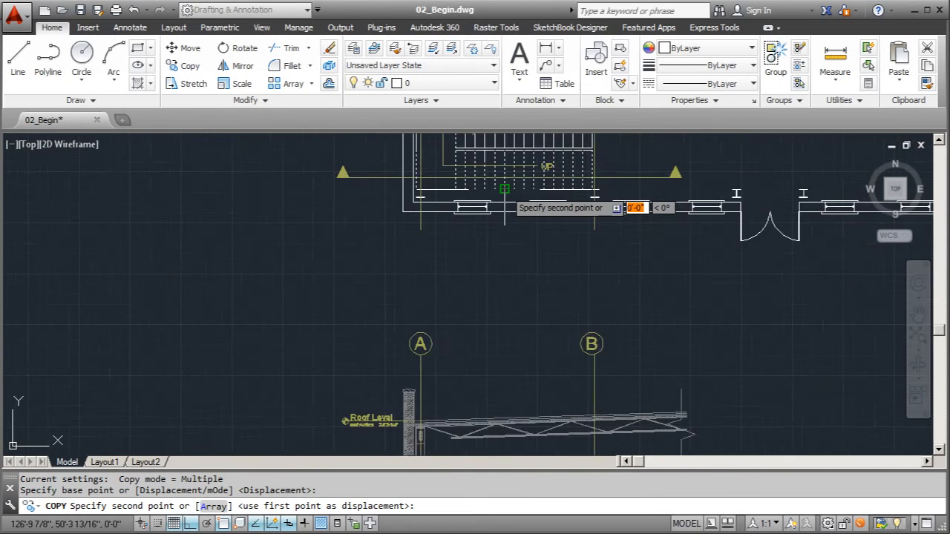
scroll(507, 377, up, 8)
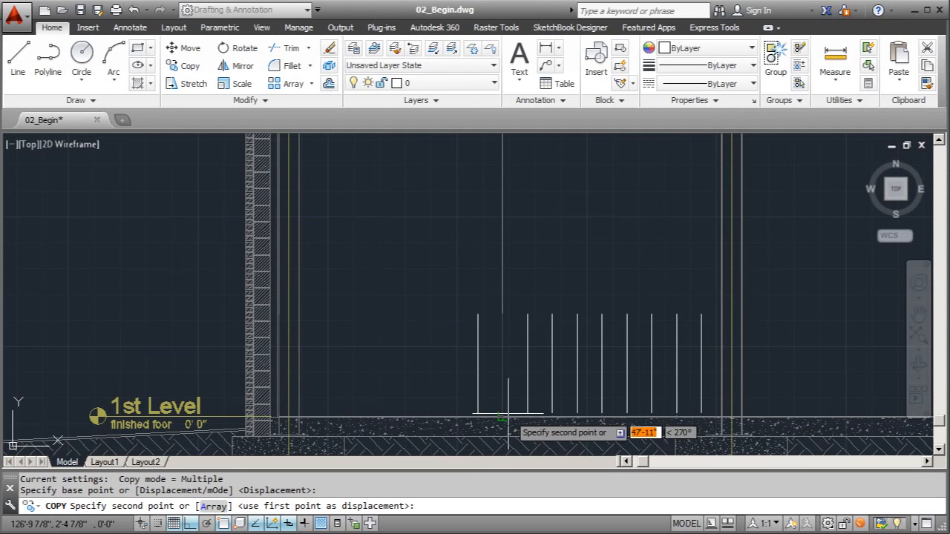
click(506, 409)
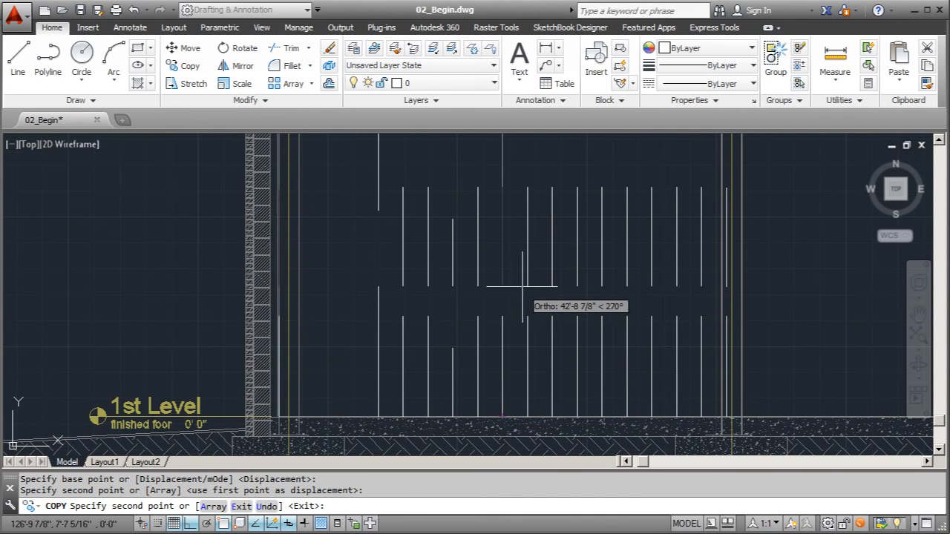
key(Escape)
Step: Start a polyline at the first riser line's foot on the 1st Level floor, with a 6" riser and a tread to the next riser line
scroll(445, 293, down, 2)
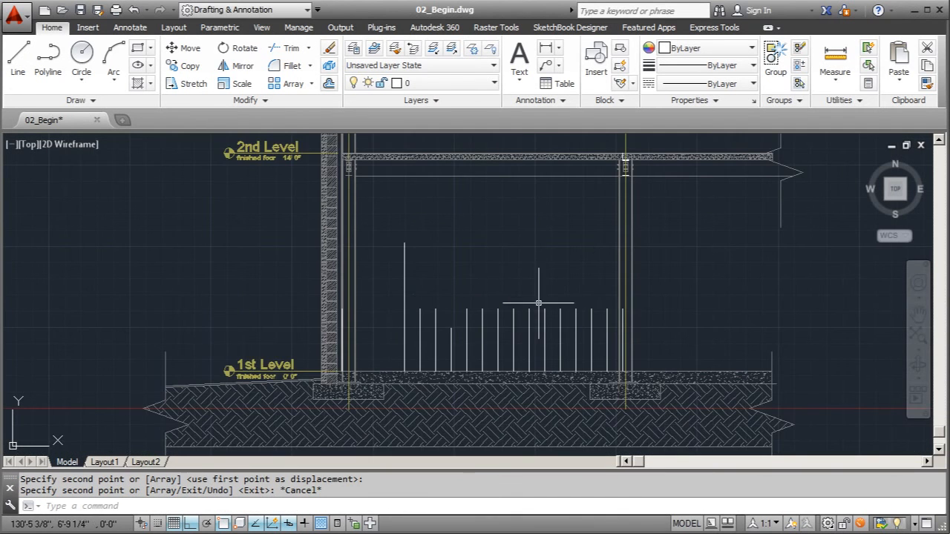
scroll(346, 322, up, 4)
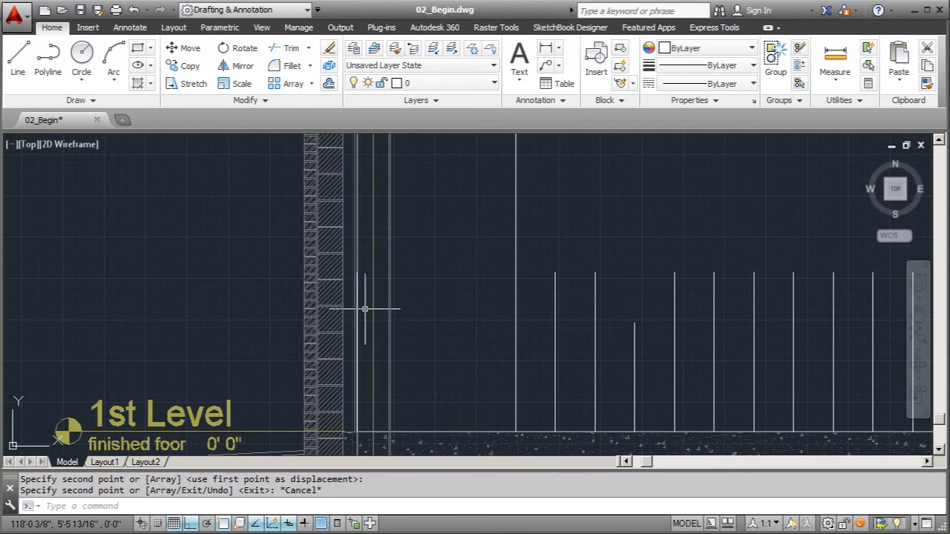
scroll(364, 296, down, 2)
scroll(367, 323, down, 2)
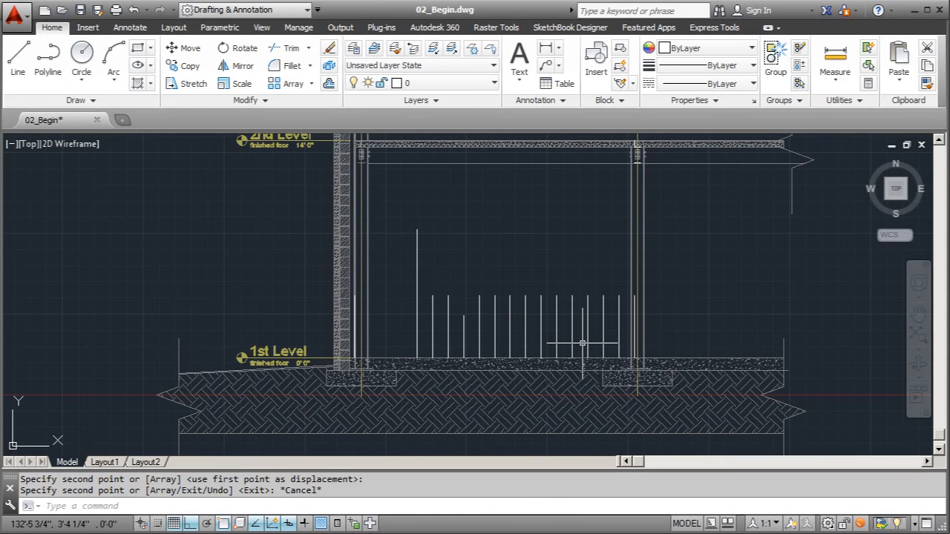
click(57, 60)
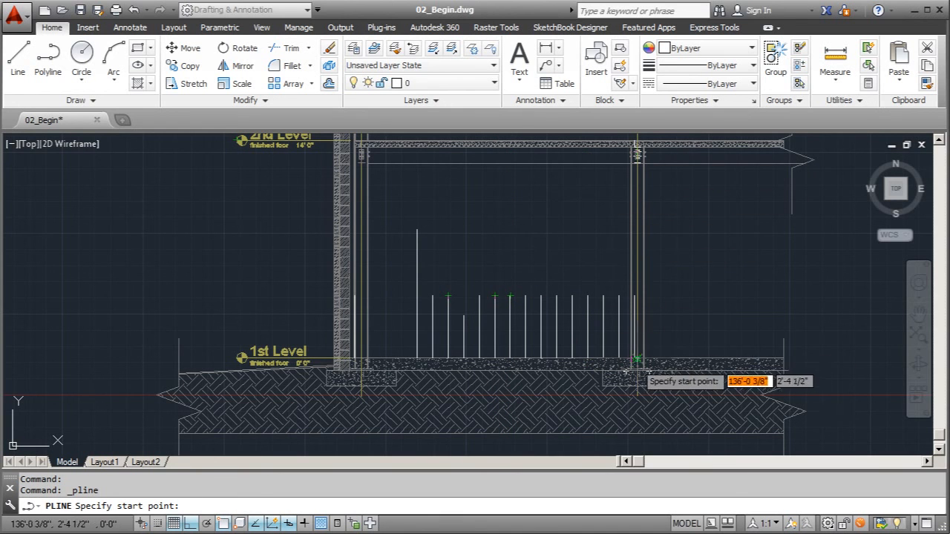
scroll(641, 363, up, 5)
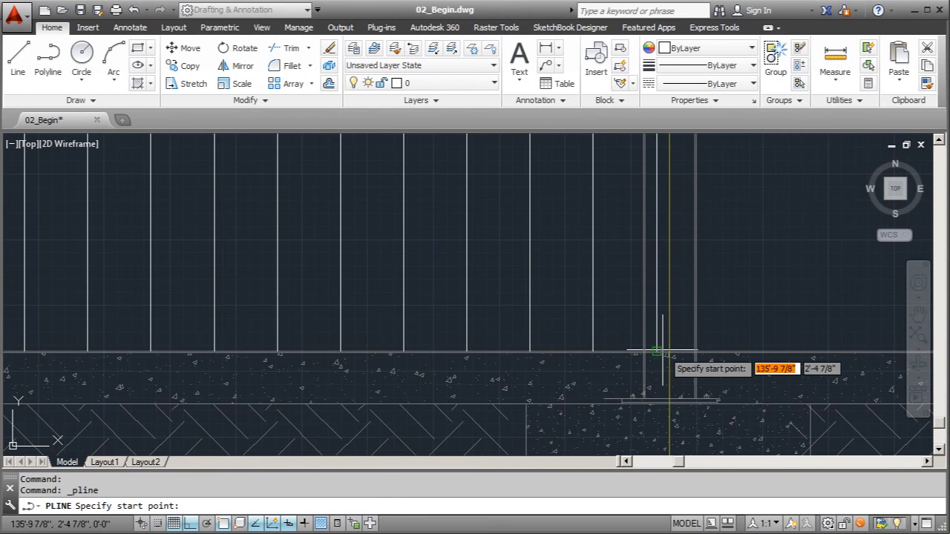
click(656, 352)
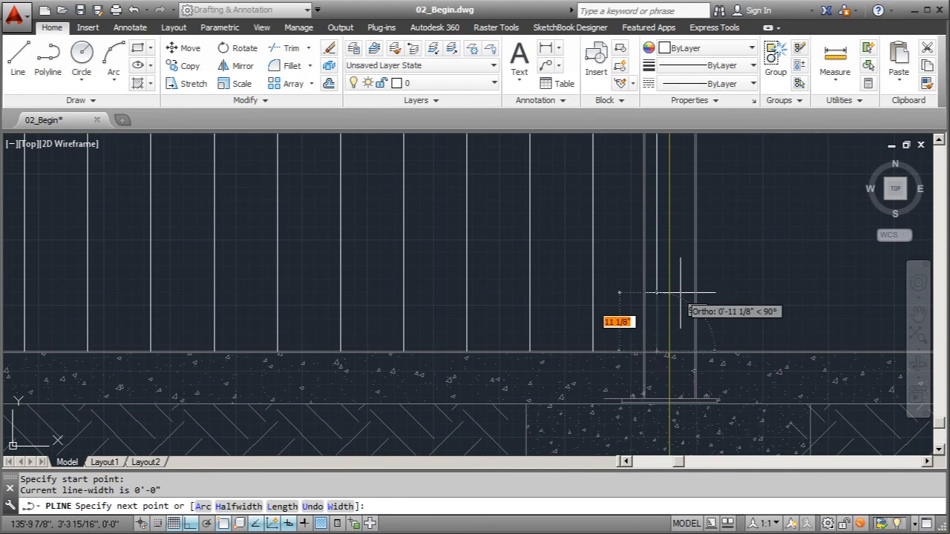
scroll(666, 296, down, 4)
text(4)
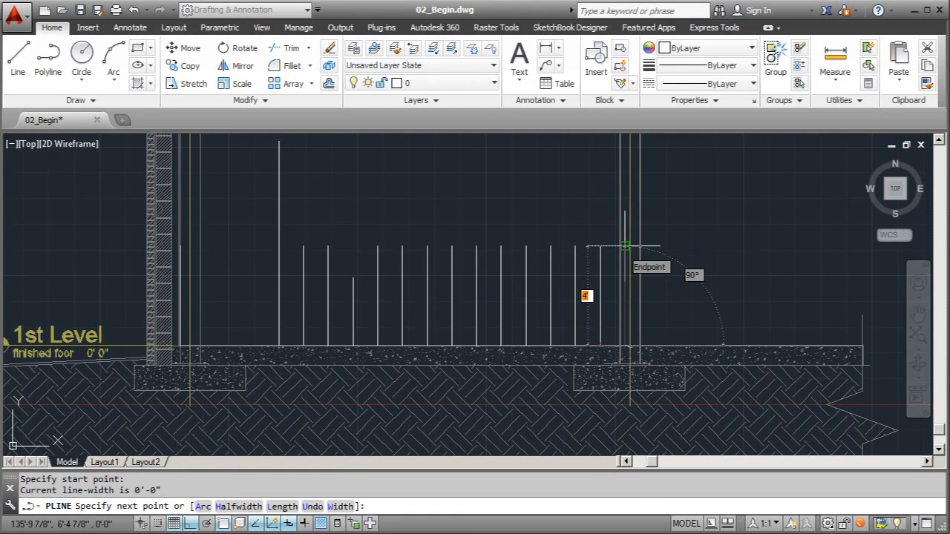
key(Return)
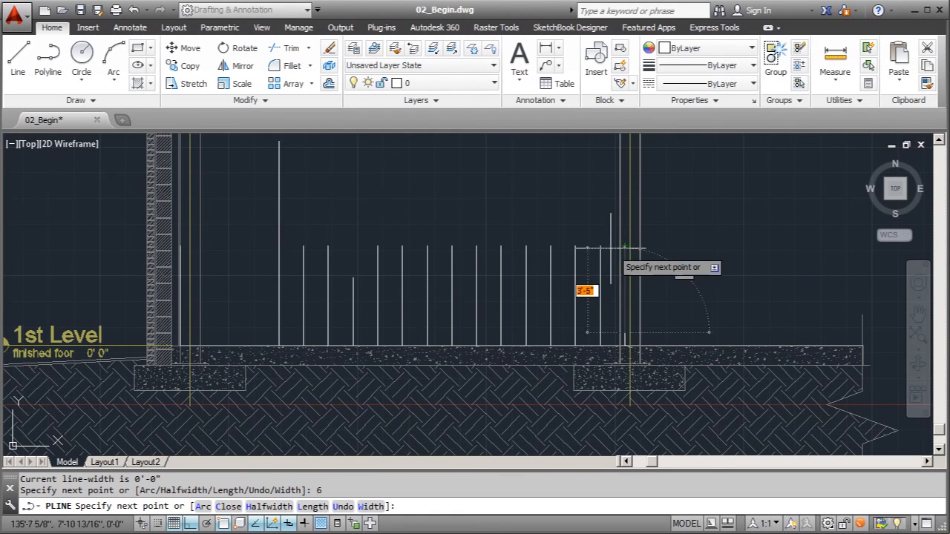
scroll(613, 335, up, 4)
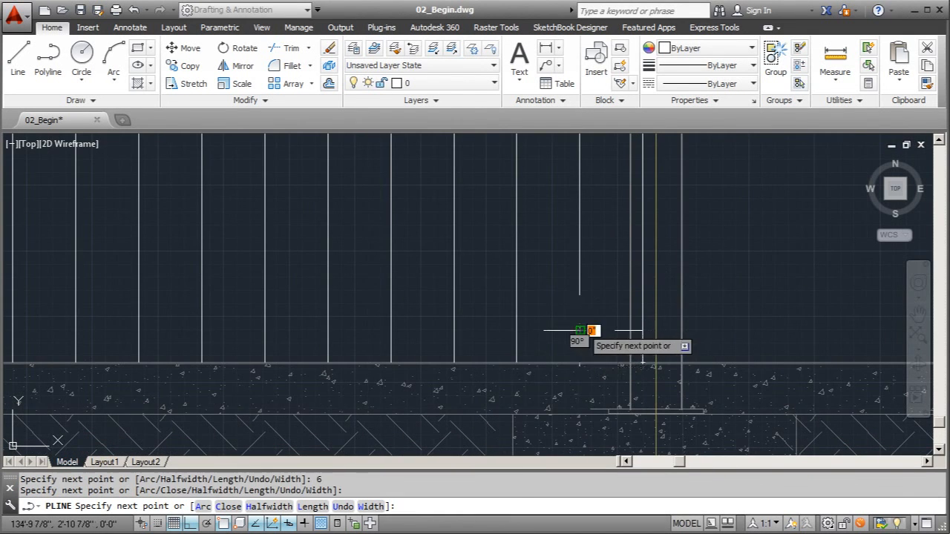
click(575, 328)
Step: Continue the polyline with three more steps, each with a 6" riser and a tread to the next riser line, and end it
scroll(575, 329, down, 3)
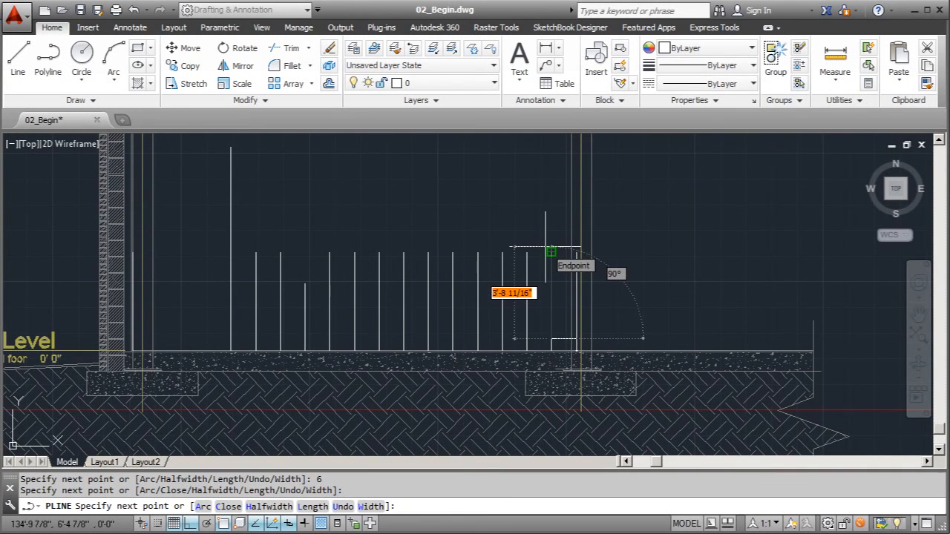
text(6)
key(Return)
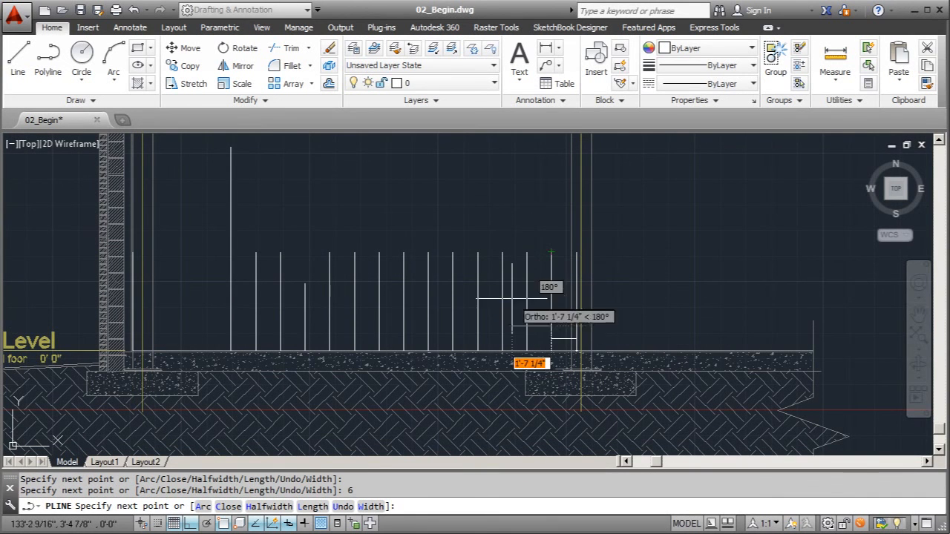
click(525, 325)
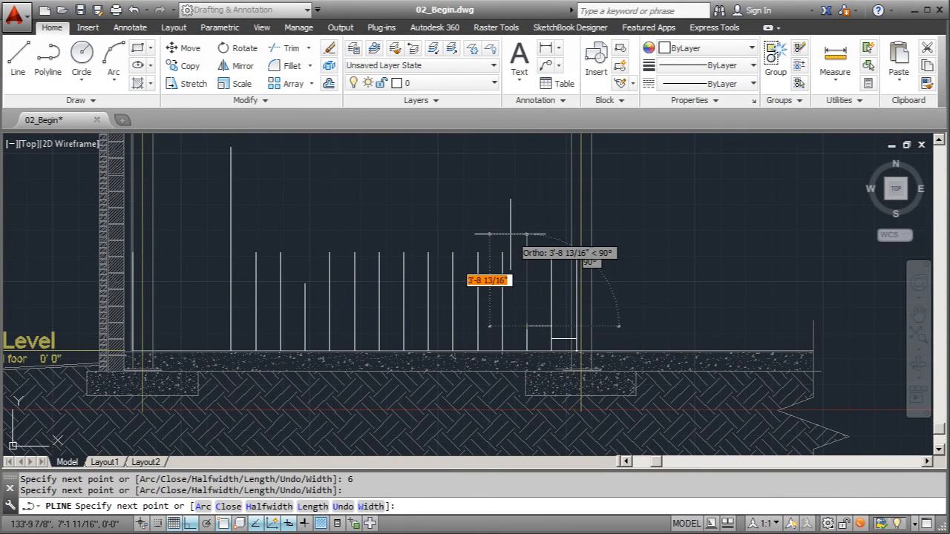
text(6)
key(Return)
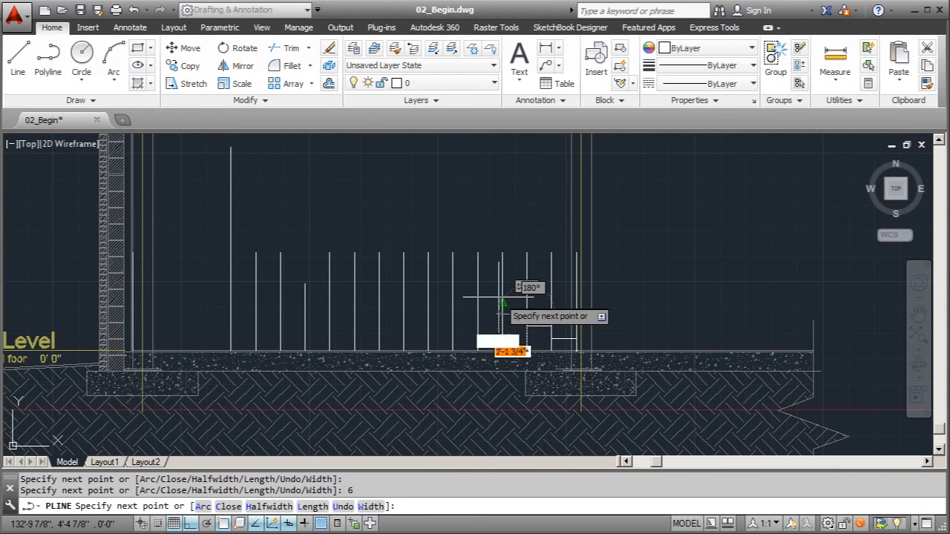
click(464, 313)
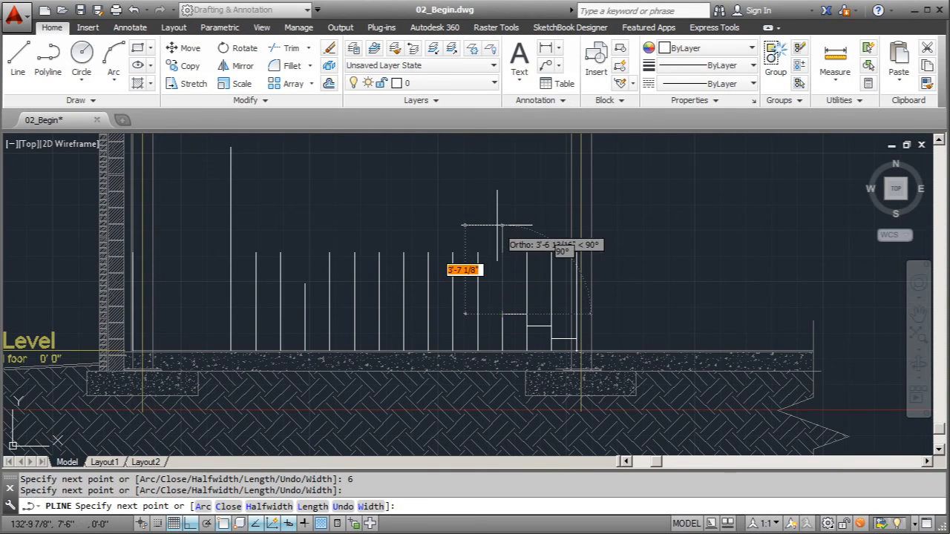
text(6)
key(Return)
click(488, 298)
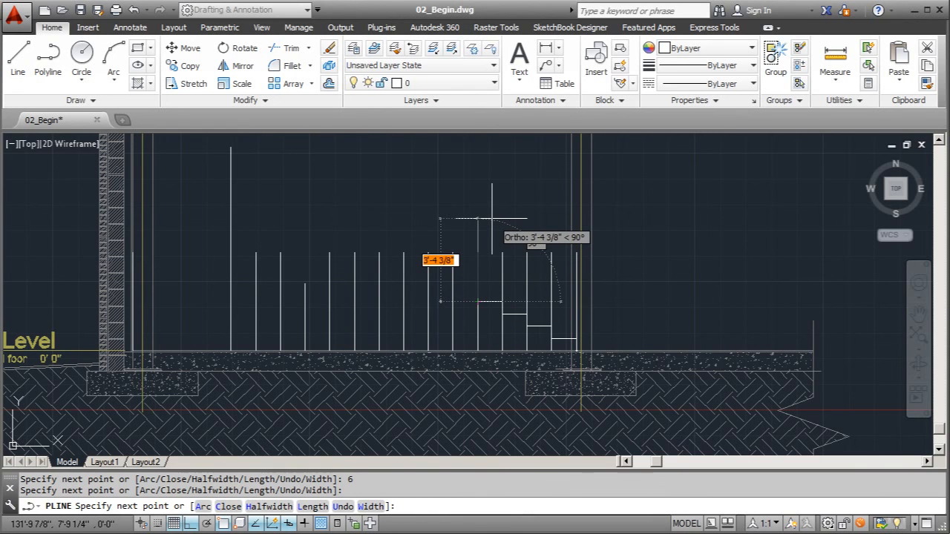
key(Escape)
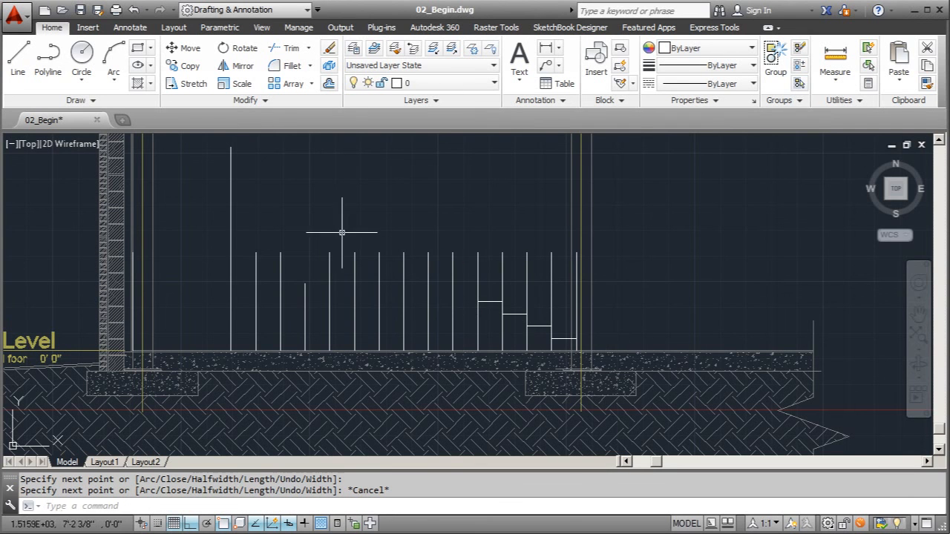
scroll(515, 377, down, 2)
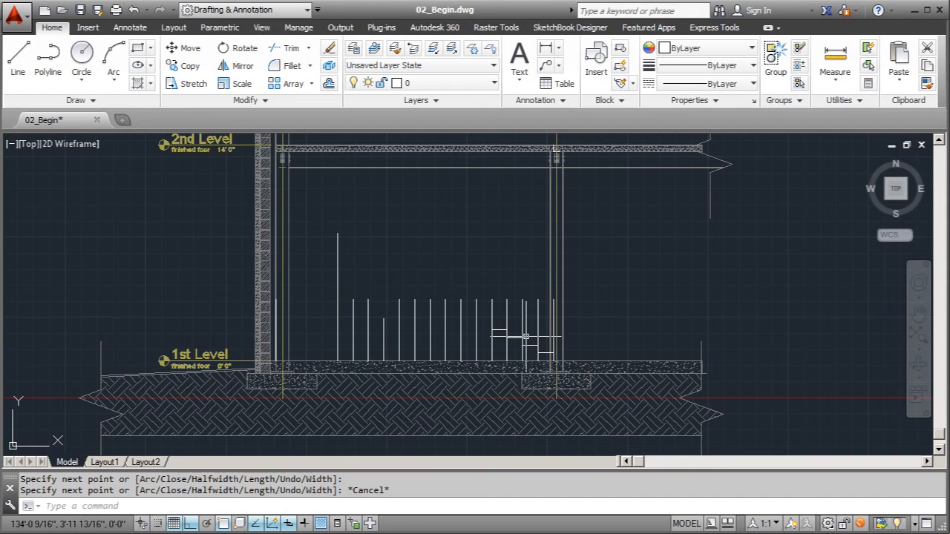
scroll(505, 336, up, 2)
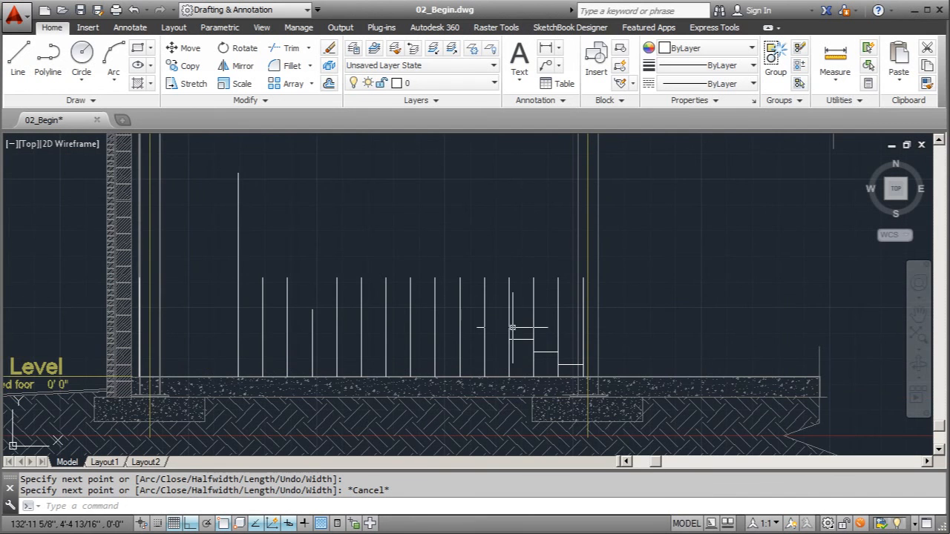
scroll(512, 328, down, 2)
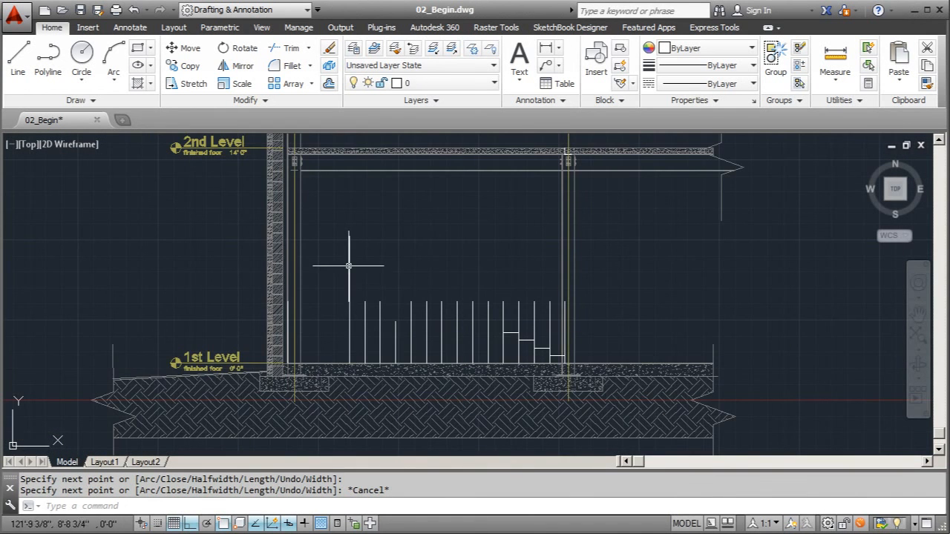